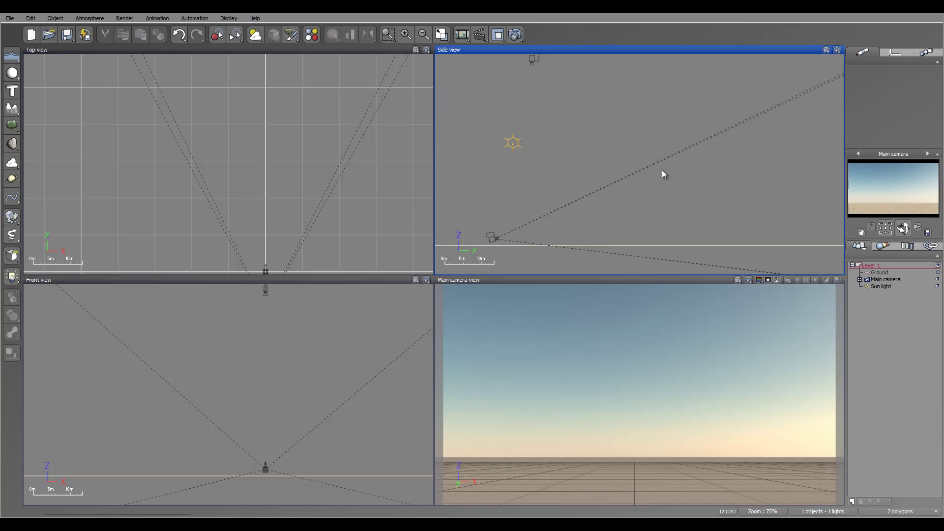
# - Pan the Top view to recenter it on the default scene
pyautogui.moveTo(352, 138); pyautogui.dragTo(261, 122, button='right')
# - Add a cube primitive and stretch its footprint wider and longer in the Top view
pyautogui.click(11, 72)
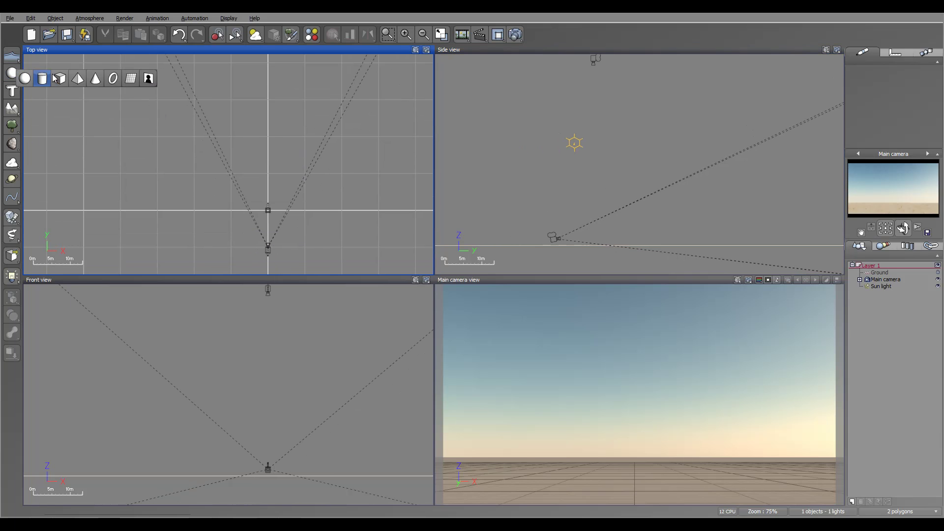
pyautogui.click(60, 78)
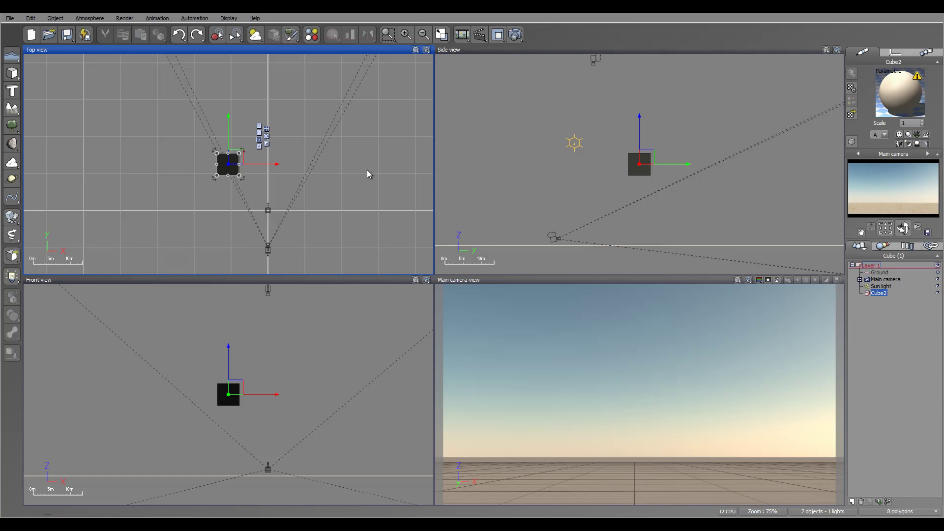
pyautogui.moveTo(240, 164); pyautogui.dragTo(325, 164)
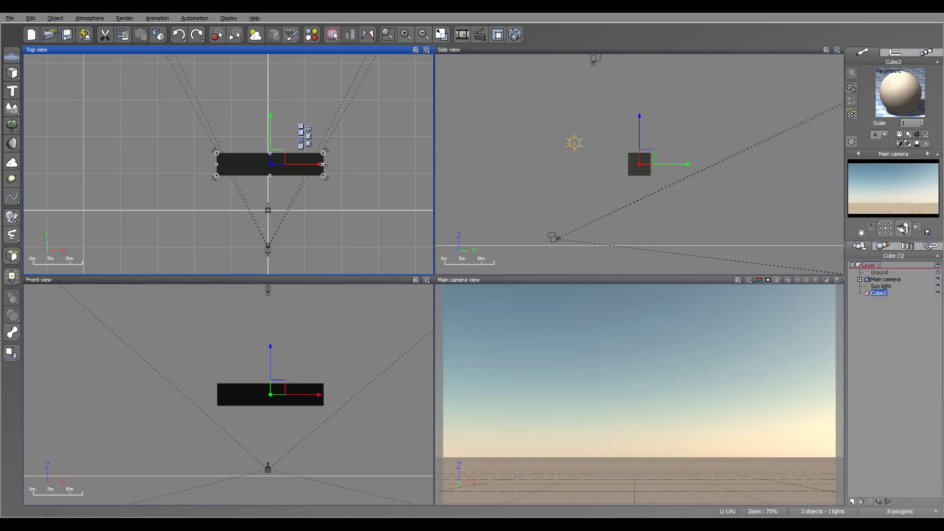
pyautogui.moveTo(270, 176); pyautogui.dragTo(269, 231)
# - Flatten the cube into a thin slab in the Side view and drop it to the ground
pyautogui.click(596, 160)
pyautogui.moveTo(611, 153); pyautogui.dragTo(612, 173)
pyautogui.click(13, 355)
pyautogui.scroll(2, 644, 226)
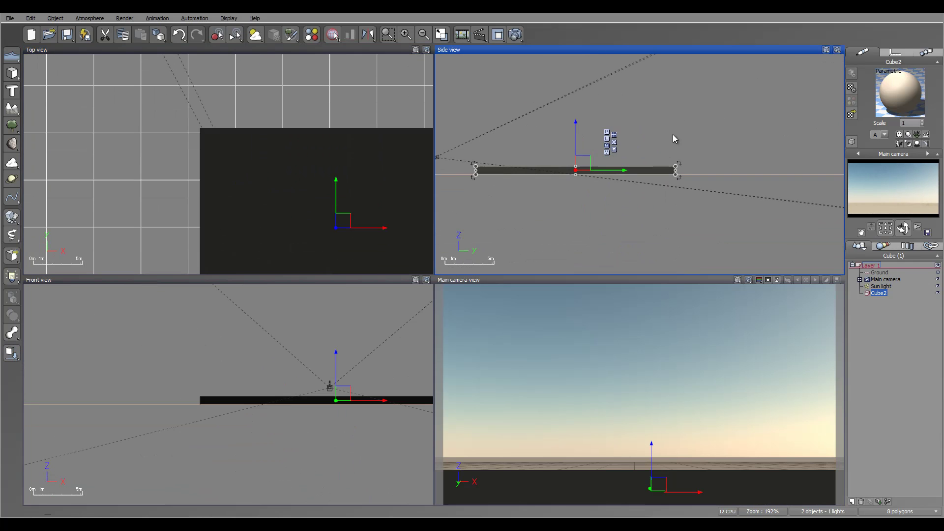
# - Shorten the slab along Y and narrow it from its left and right sides
pyautogui.moveTo(676, 171); pyautogui.dragTo(570, 171)
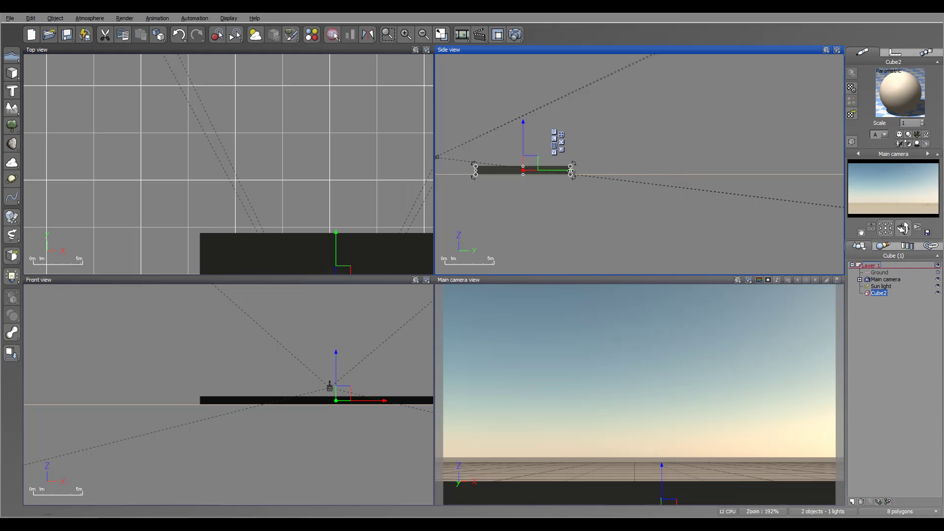
pyautogui.moveTo(312, 226); pyautogui.dragTo(238, 102, button='right')
pyautogui.moveTo(125, 160); pyautogui.dragTo(191, 161)
pyautogui.moveTo(397, 162); pyautogui.dragTo(319, 161)
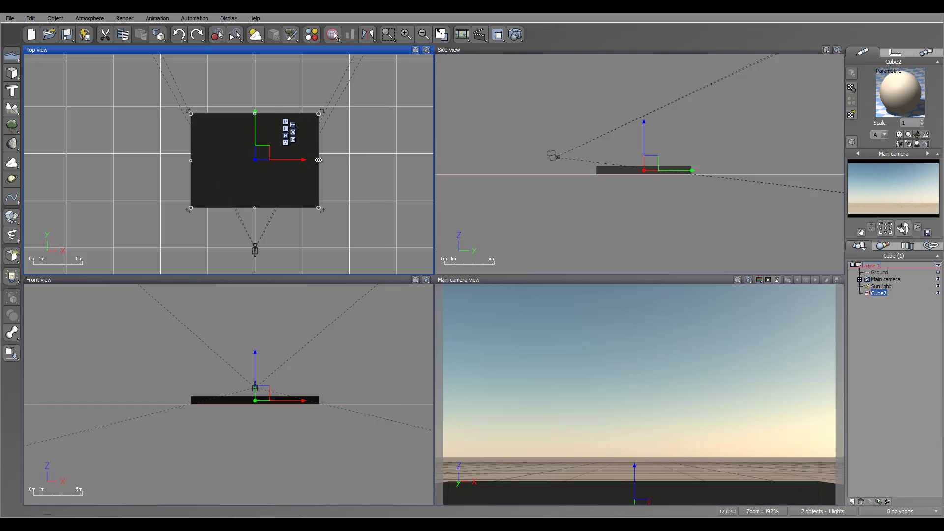
pyautogui.moveTo(622, 126); pyautogui.dragTo(618, 215, button='right')
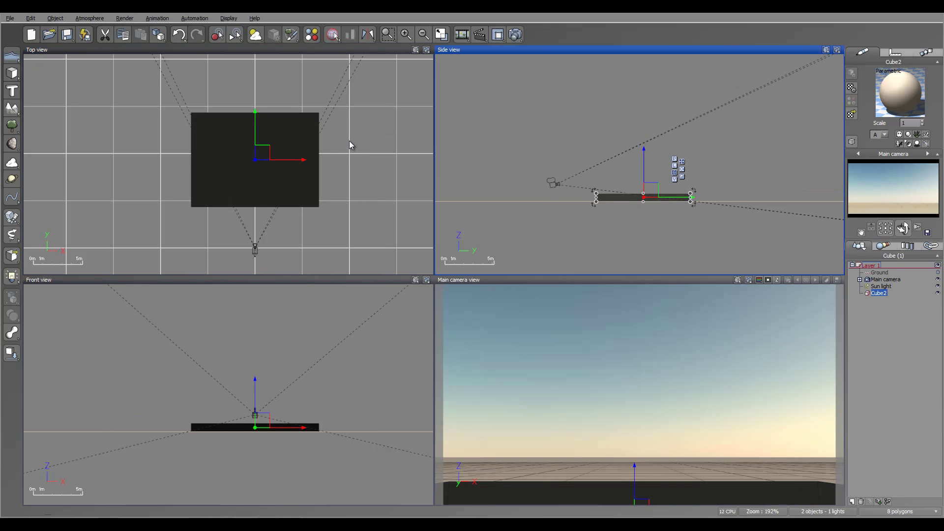
# - Make Cube2's material an EcoSystem with a Sphere specimen and populate six spheres
pyautogui.doubleClick(887, 106)
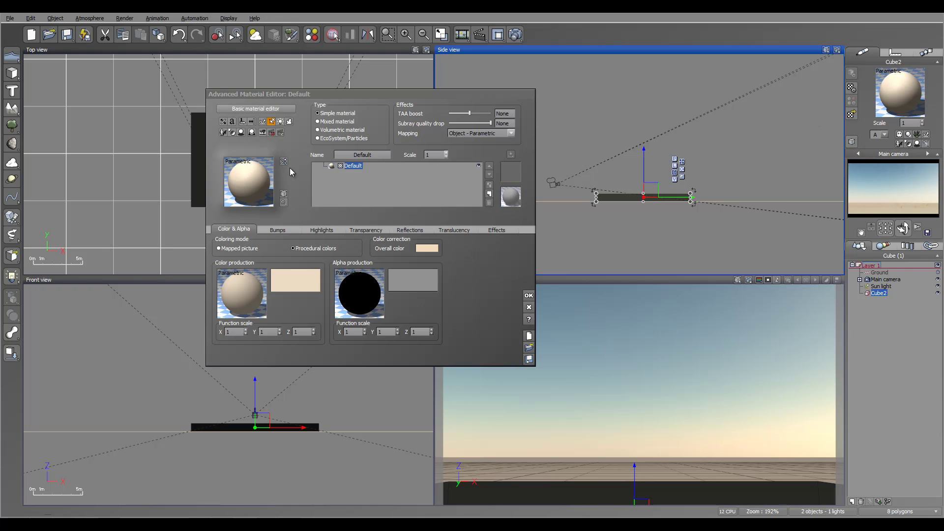
pyautogui.click(337, 140)
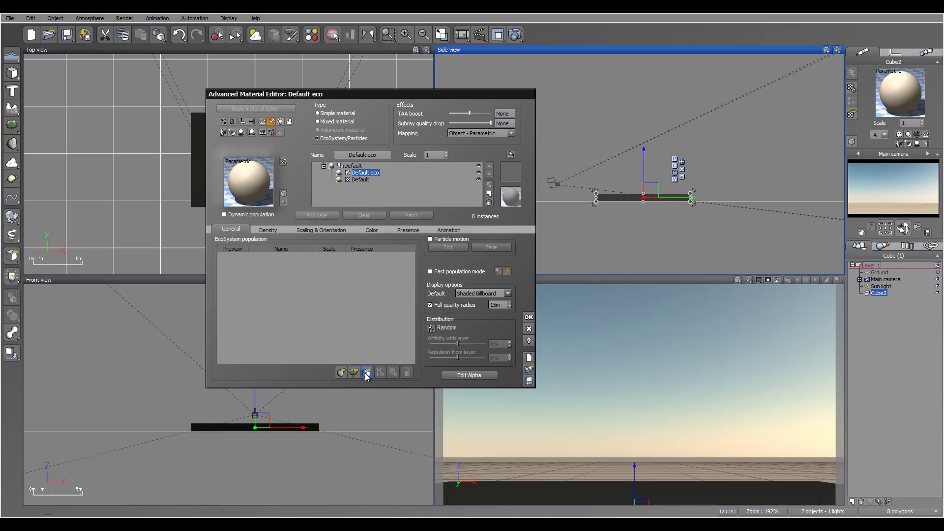
pyautogui.click(366, 372)
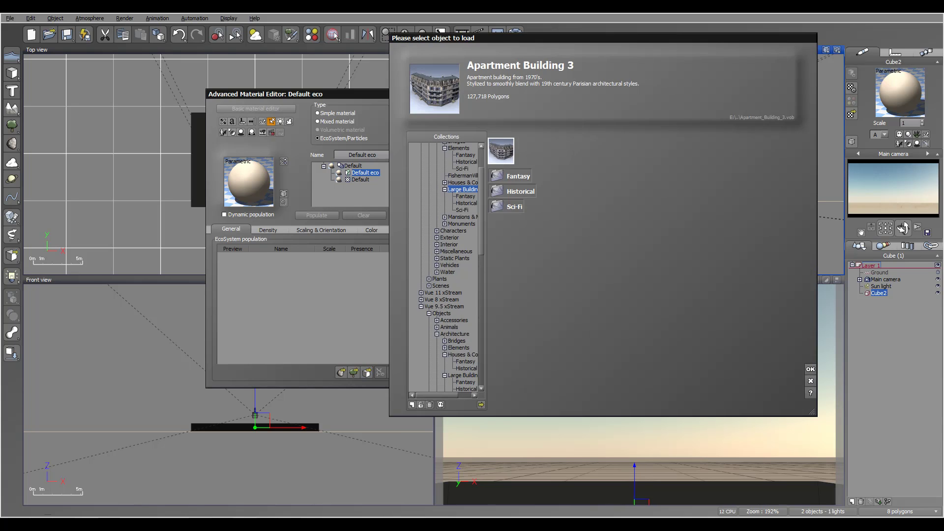
pyautogui.doubleClick(435, 267)
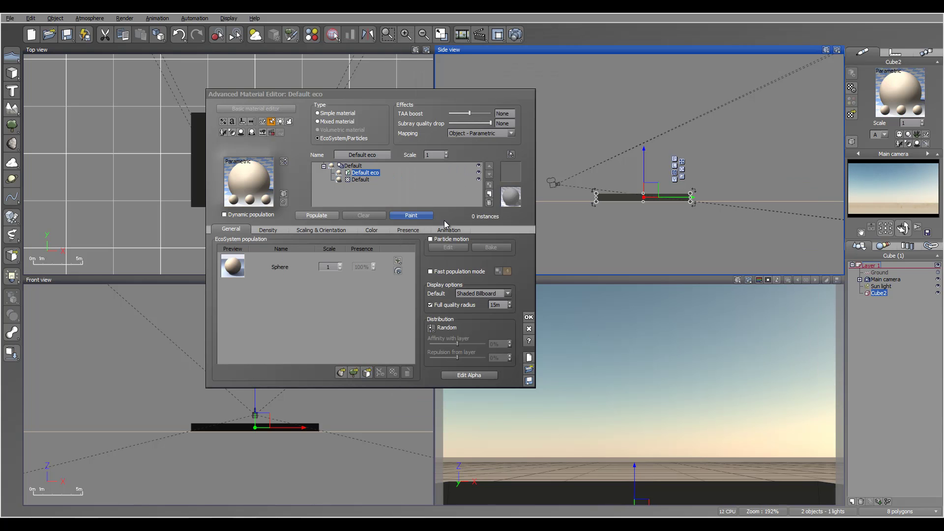
pyautogui.click(311, 217)
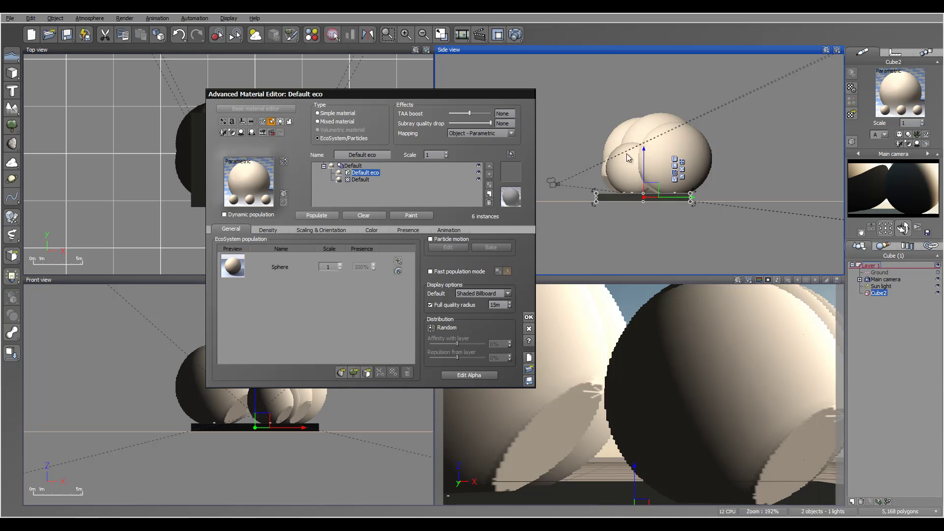
# - Lower the EcoSystem's overall density to 17% and repopulate the slab
pyautogui.click(270, 230)
pyautogui.moveTo(273, 249); pyautogui.dragTo(249, 249)
pyautogui.click(314, 216)
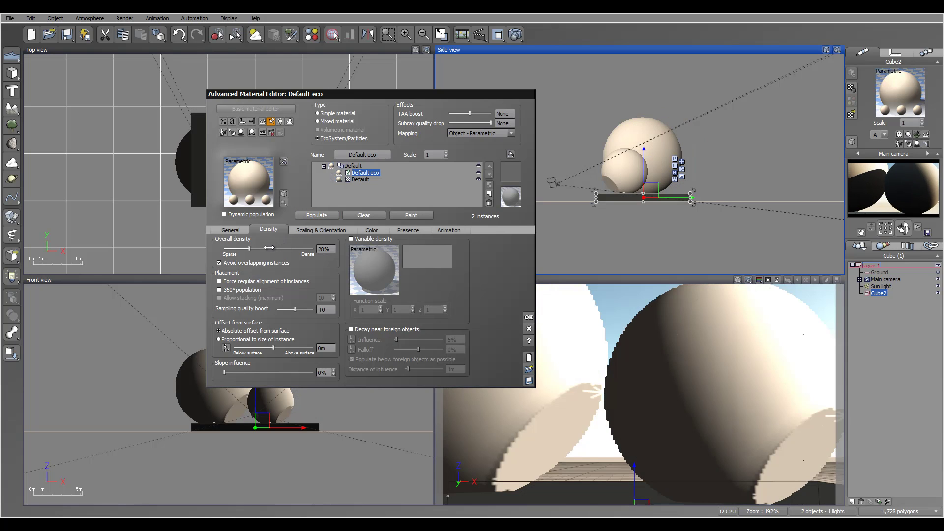
pyautogui.moveTo(269, 249); pyautogui.dragTo(257, 248)
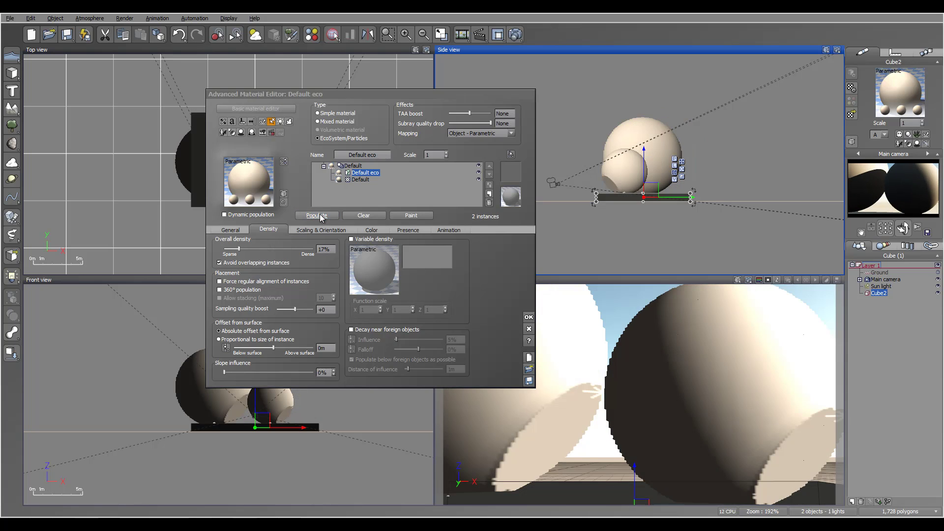
pyautogui.click(320, 216)
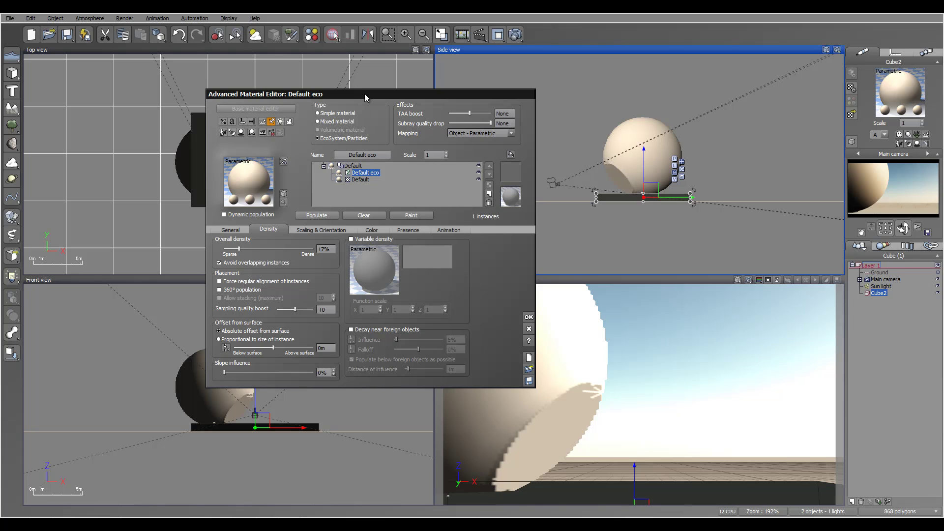
# - Set the spheres' overall scaling to 0.215 and repopulate the slab
pyautogui.moveTo(364, 94); pyautogui.dragTo(344, 88)
pyautogui.click(301, 223)
pyautogui.moveTo(265, 244); pyautogui.dragTo(236, 243)
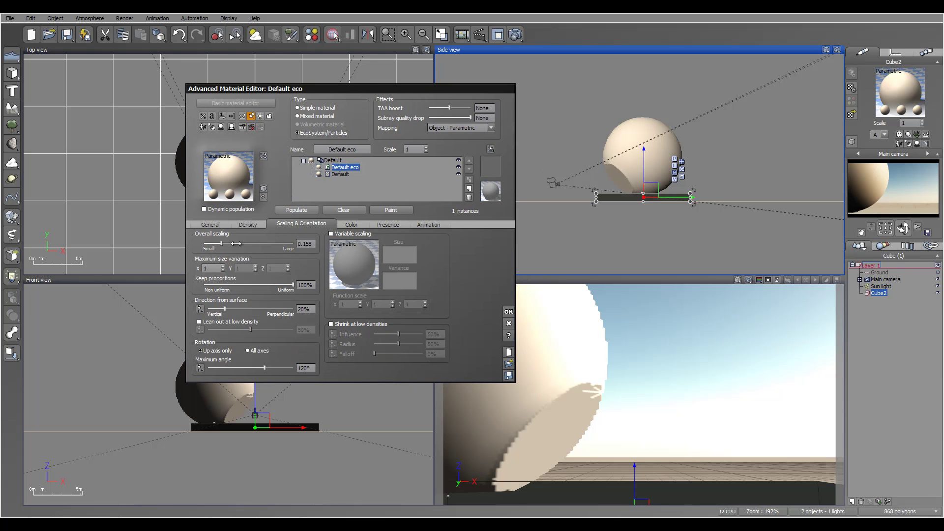
pyautogui.click(285, 211)
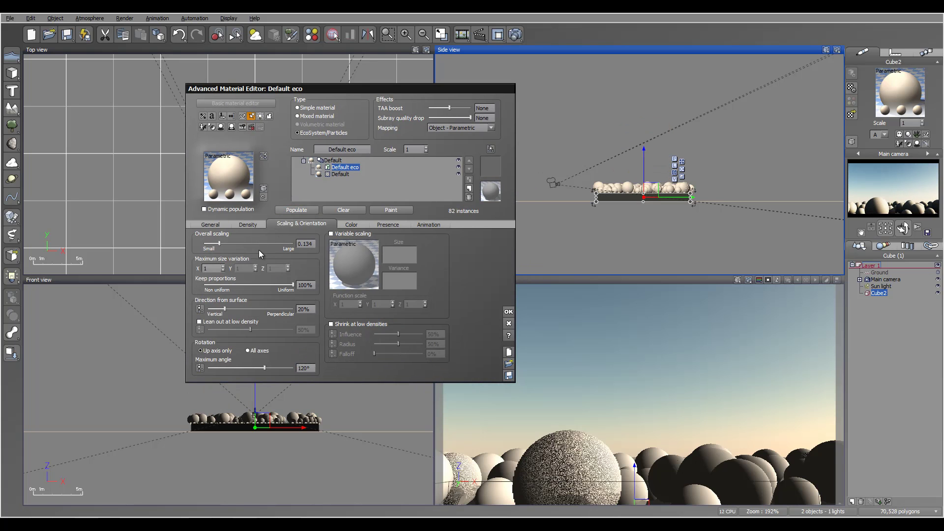
pyautogui.click(258, 242)
pyautogui.click(295, 210)
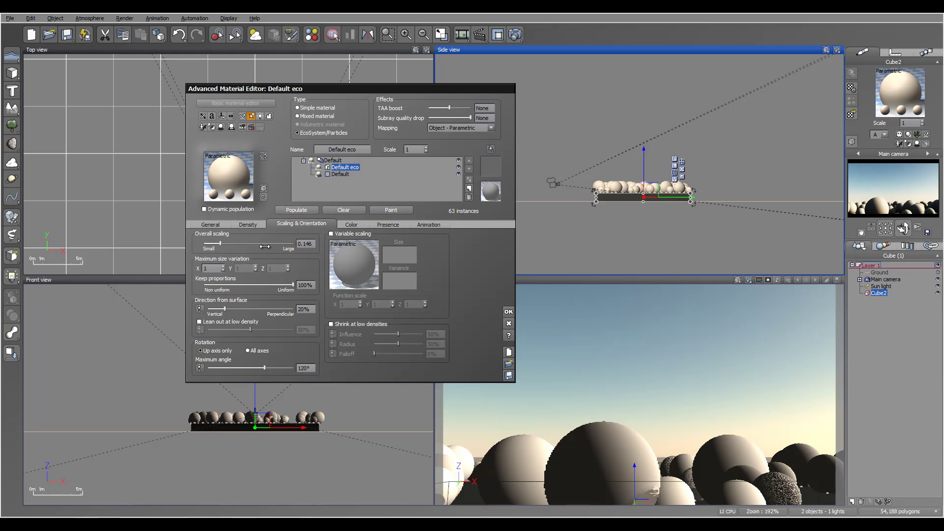
pyautogui.click(296, 210)
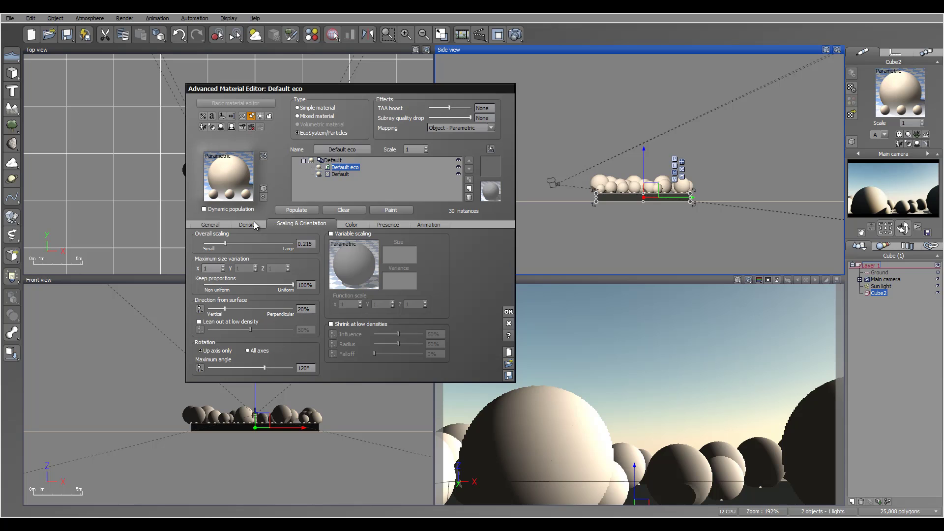
# - Return to the population settings and close the material editor, keeping the changes
pyautogui.click(256, 225)
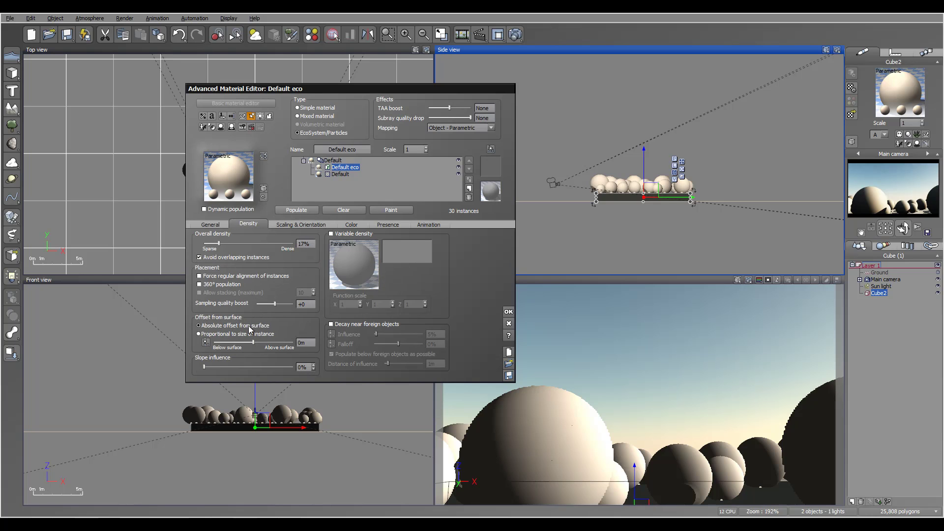
pyautogui.click(207, 228)
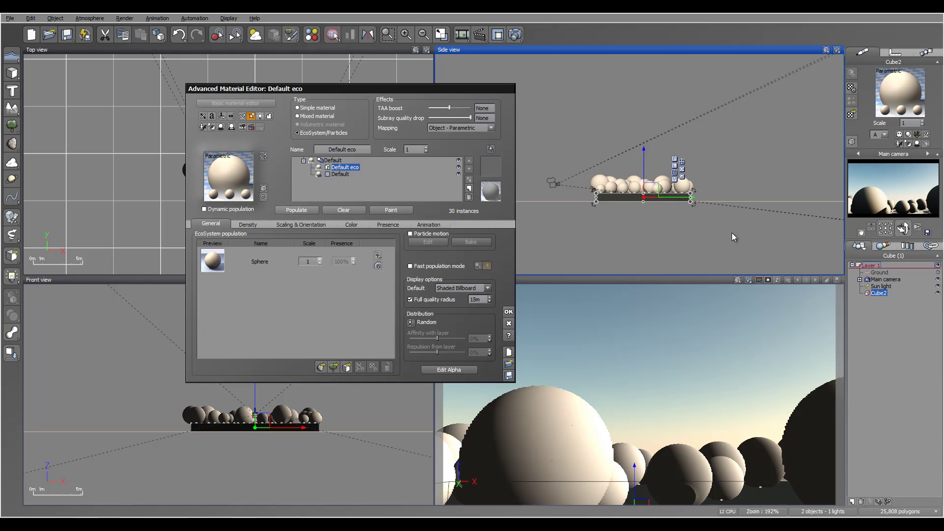
pyautogui.click(509, 312)
# - Move the Main camera back, tilt it down at the slab, and raise it to 3.68m
pyautogui.moveTo(621, 154); pyautogui.dragTo(616, 185, button='right')
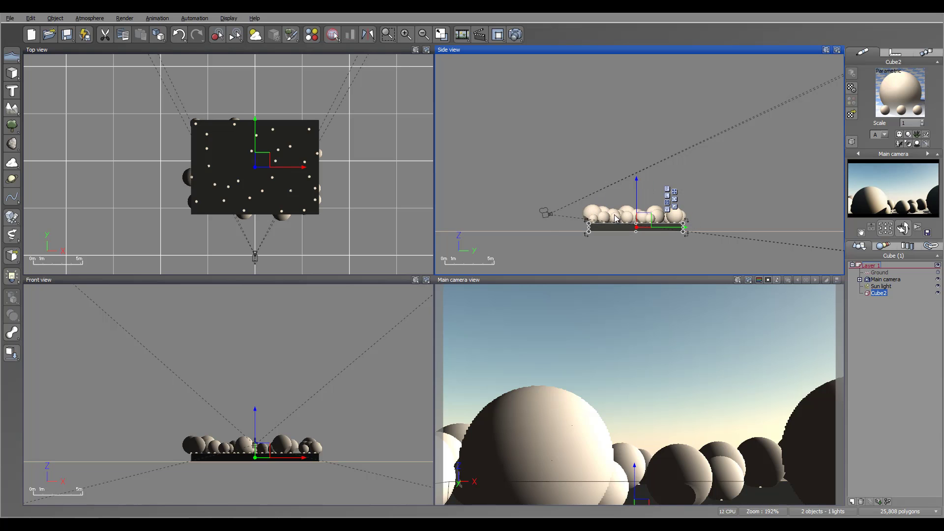
pyautogui.moveTo(531, 192)
pyautogui.mouseDown()
pyautogui.moveTo(577, 232)
pyautogui.moveTo(518, 205)
pyautogui.mouseUp()
pyautogui.moveTo(609, 193); pyautogui.dragTo(610, 209)
pyautogui.moveTo(520, 200); pyautogui.dragTo(514, 192)
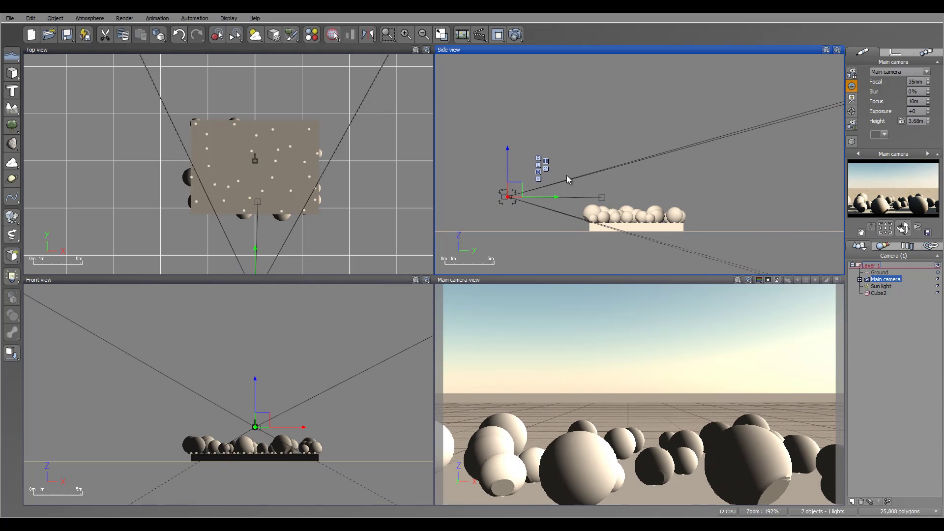
# - Add a plane, stretch it, and position it above the middle of the slab
pyautogui.moveTo(12, 73); pyautogui.dragTo(133, 82)
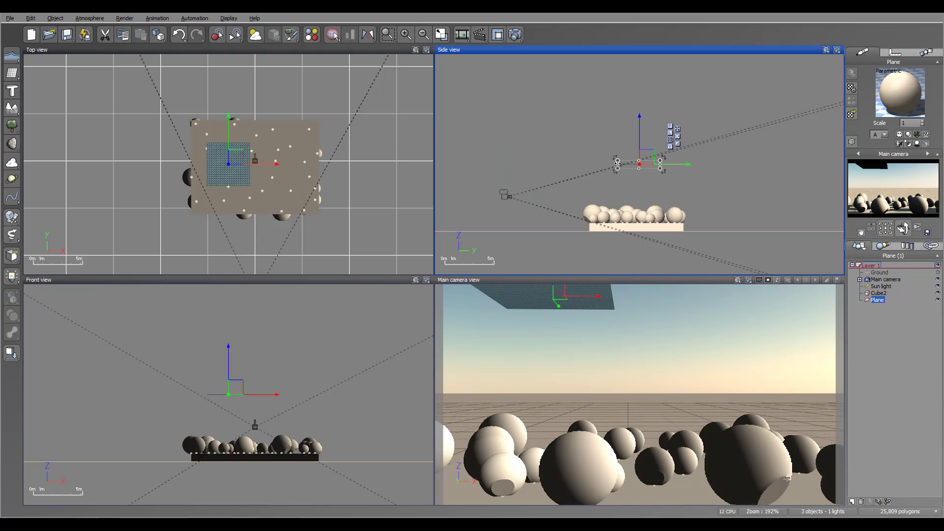
pyautogui.moveTo(617, 166); pyautogui.dragTo(576, 164)
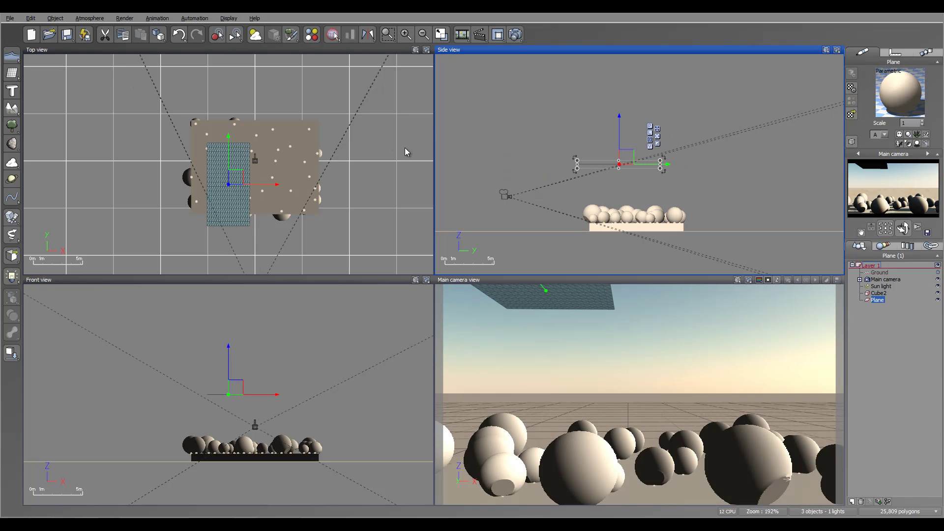
pyautogui.moveTo(230, 181); pyautogui.dragTo(263, 157)
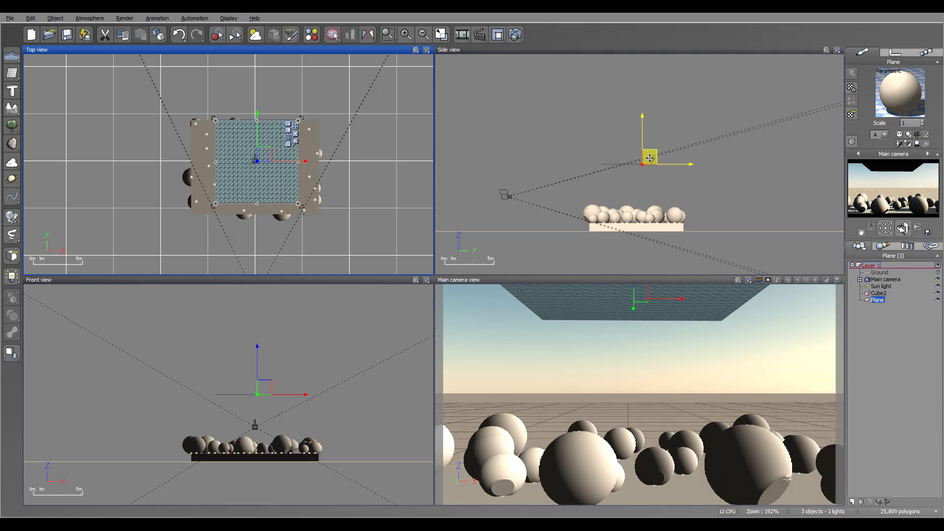
# - Convert the plane's material to an EcoSystem with a Sphere specimen in its population
pyautogui.doubleClick(911, 93)
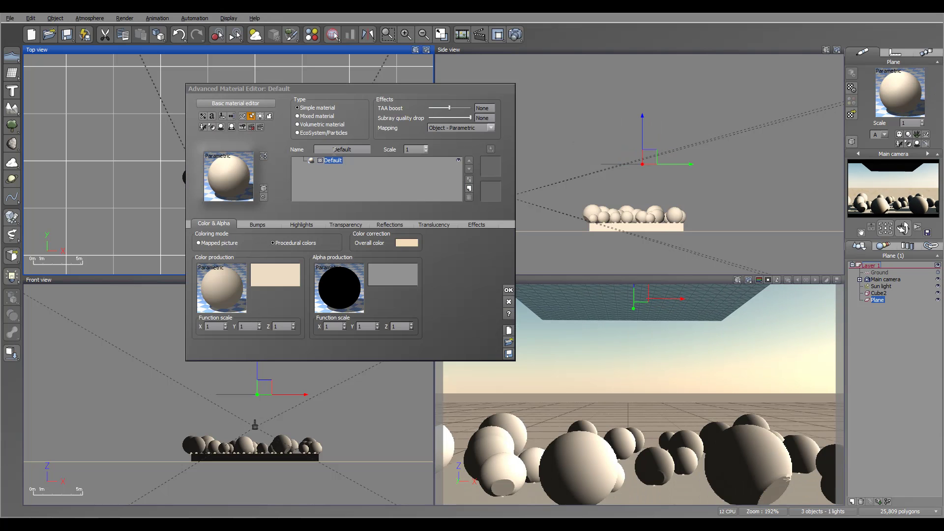
pyautogui.click(323, 134)
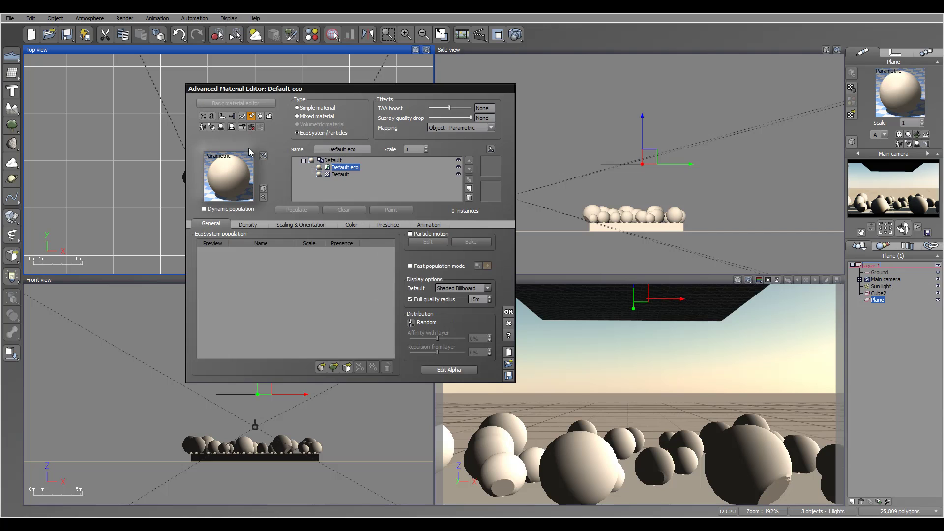
pyautogui.click(346, 367)
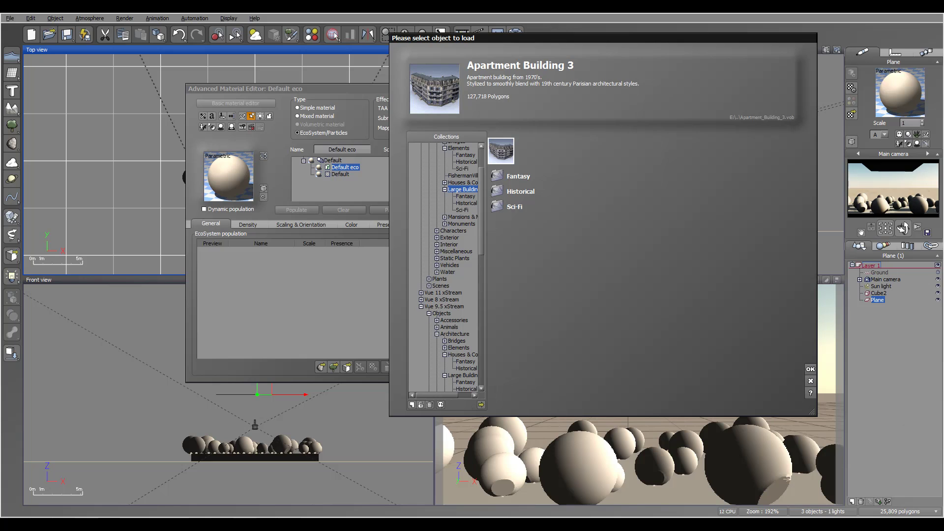
pyautogui.press('Escape')
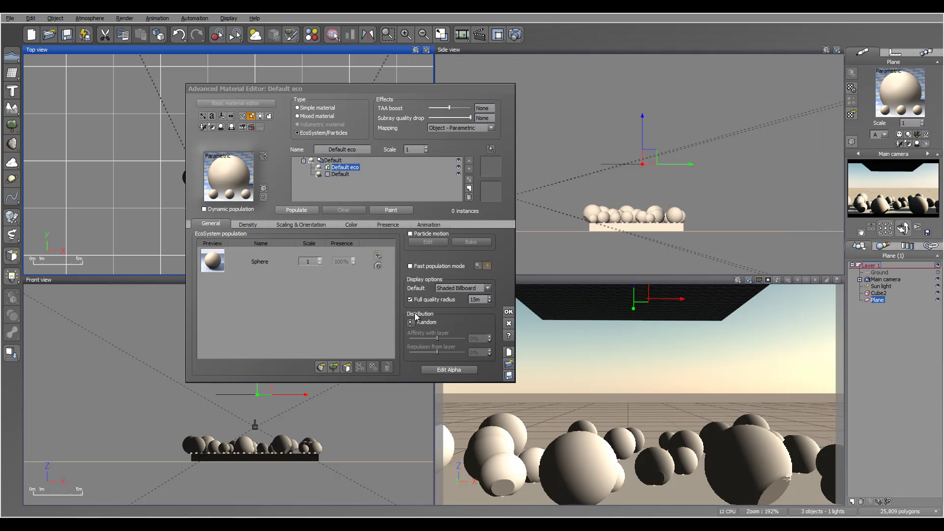
# - Enable Particle motion and turn on collisions with static EcoSystems in global particle settings
pyautogui.click(410, 234)
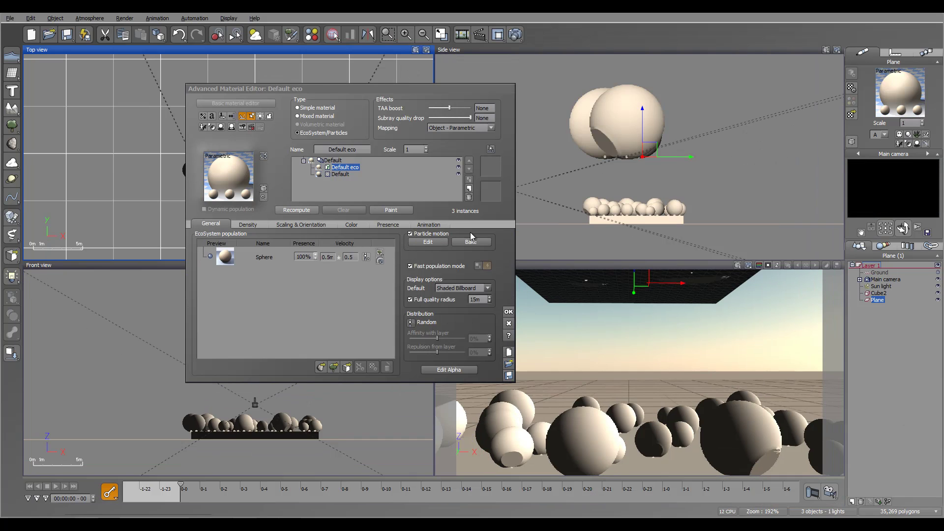
pyautogui.click(428, 243)
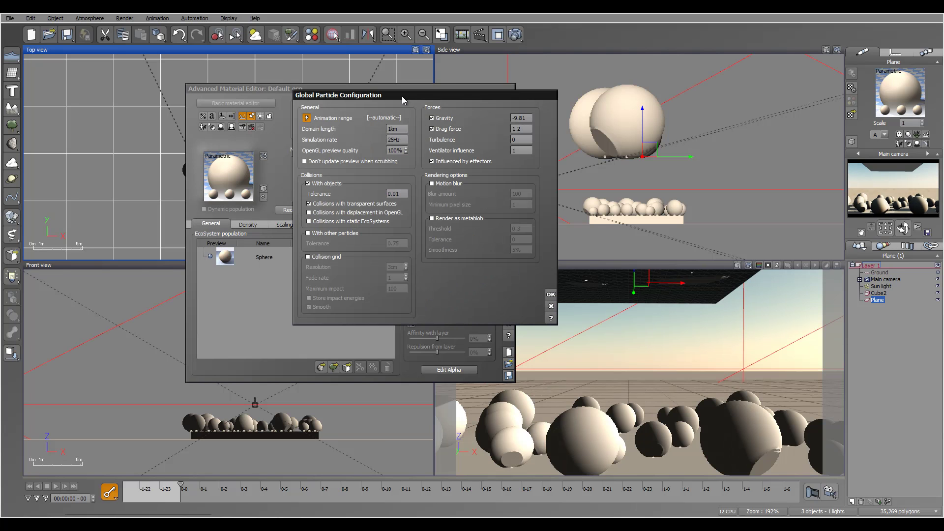
pyautogui.moveTo(404, 98); pyautogui.dragTo(602, 102)
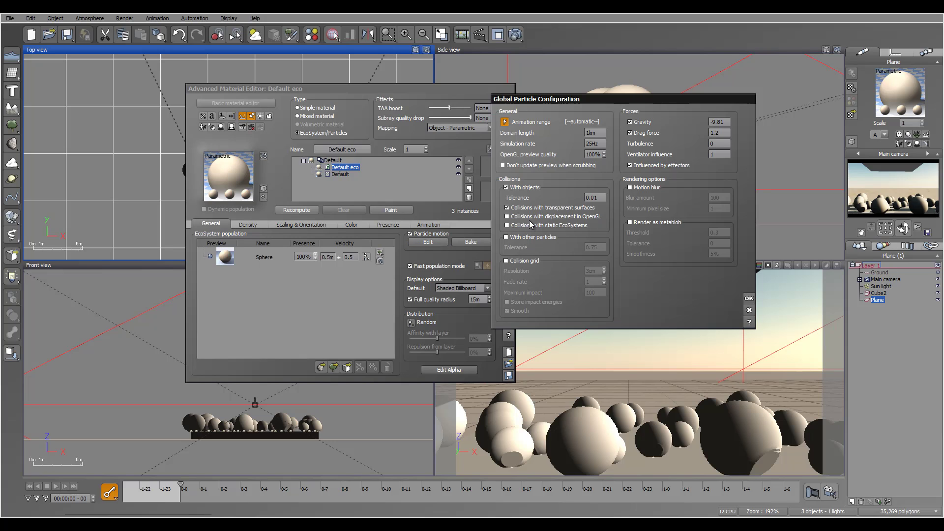
pyautogui.click(507, 225)
pyautogui.click(749, 299)
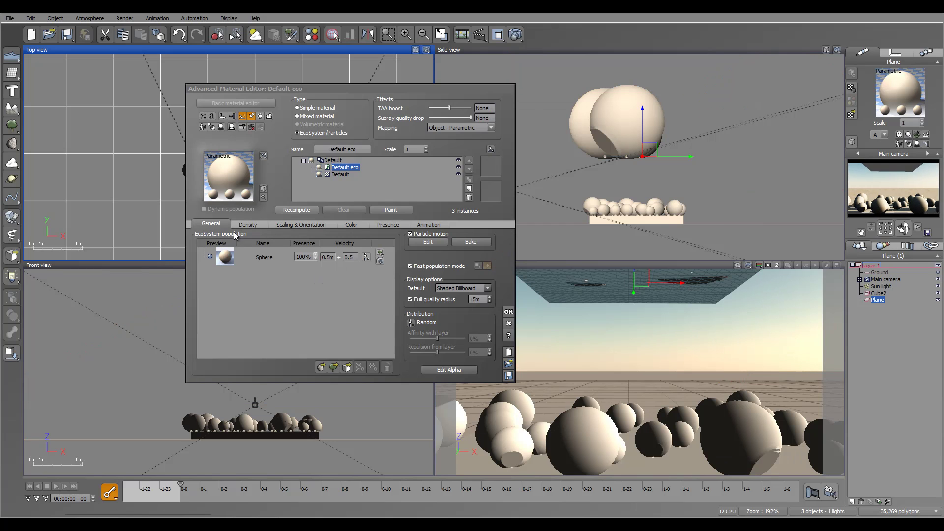
# - Set the plane EcoSystem's emission flow to 15% with 'Populate once only' enabled
pyautogui.click(248, 224)
pyautogui.moveTo(262, 242); pyautogui.dragTo(232, 242)
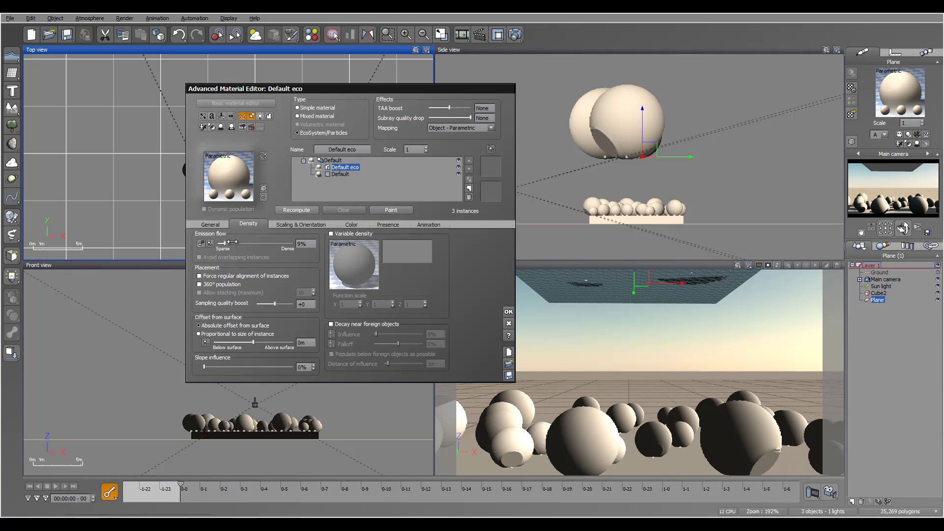
pyautogui.click(201, 244)
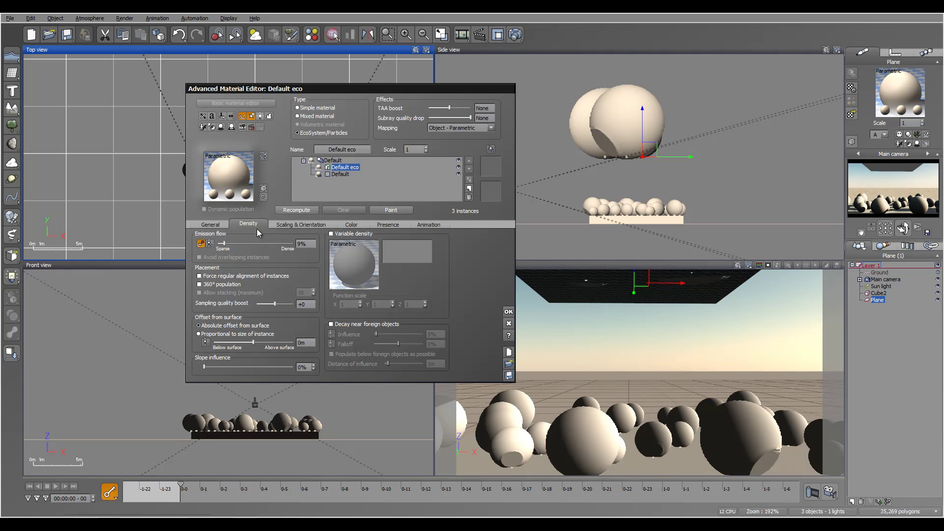
pyautogui.moveTo(223, 243); pyautogui.dragTo(235, 244)
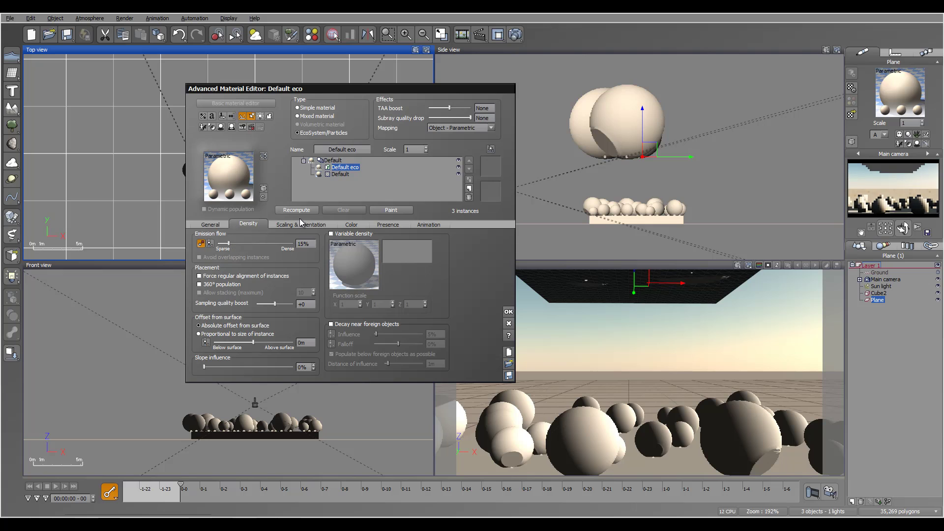
pyautogui.moveTo(365, 90); pyautogui.dragTo(263, 59)
# - Recompute the EcoSystem at overall scaling 0.134, giving 67 small spheres
pyautogui.click(195, 179)
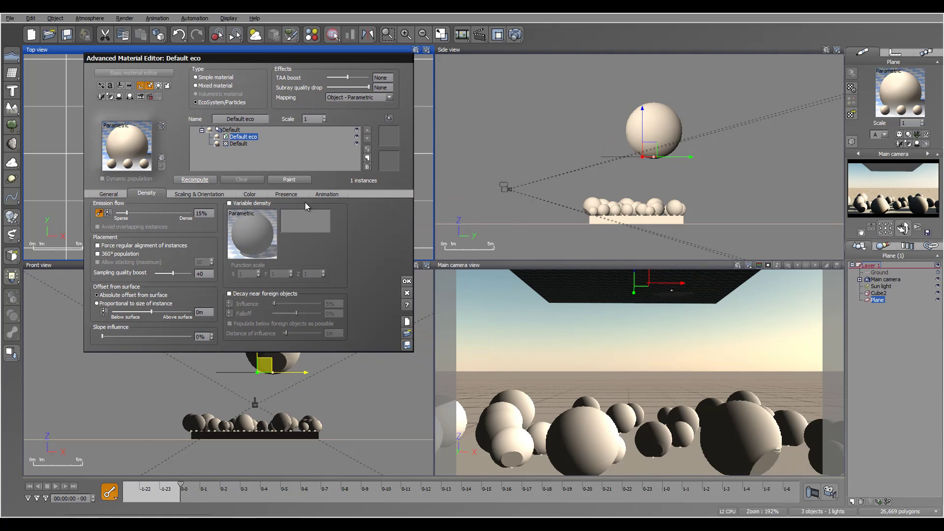
pyautogui.click(211, 193)
pyautogui.moveTo(146, 212)
pyautogui.mouseDown()
pyautogui.moveTo(164, 212)
pyautogui.moveTo(151, 211)
pyautogui.mouseUp()
pyautogui.click(194, 179)
pyautogui.click(185, 179)
# - Activate the main camera view and scrub the animation forward to frame 5
pyautogui.click(519, 266)
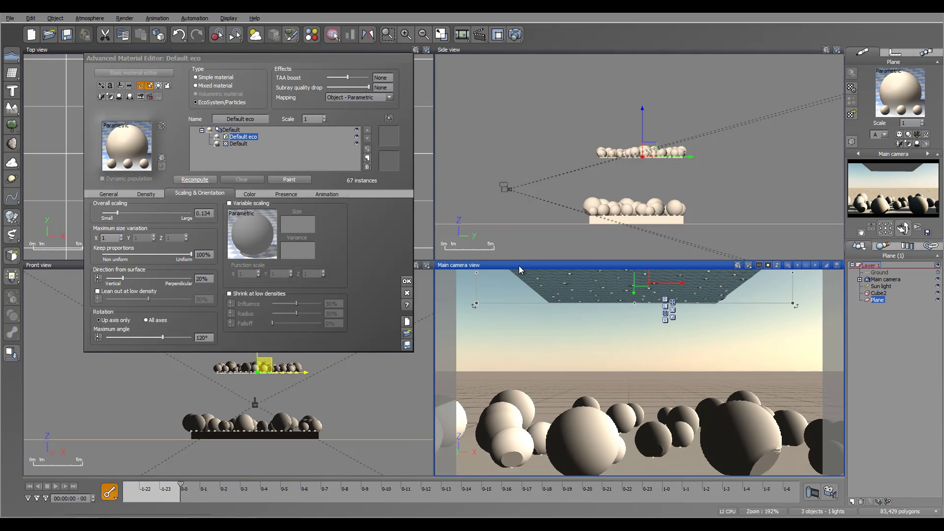
pyautogui.moveTo(184, 484); pyautogui.dragTo(224, 485)
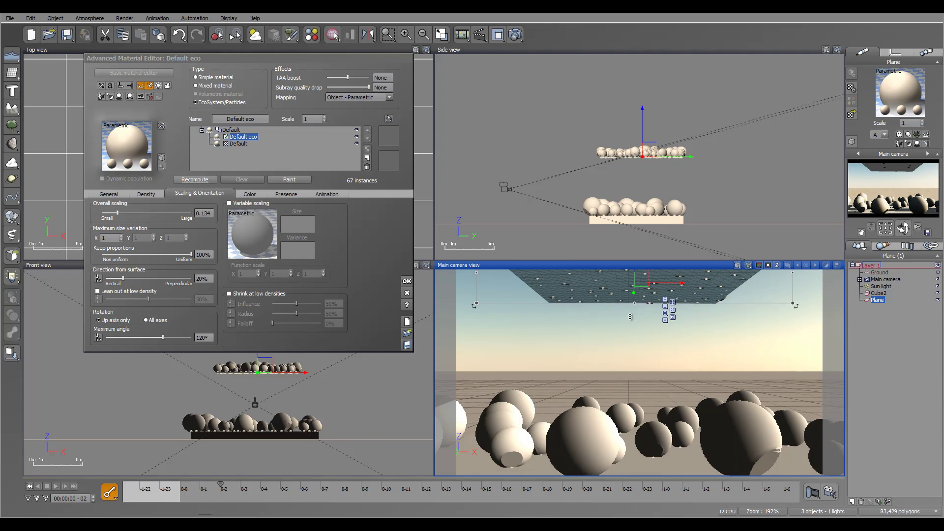
pyautogui.moveTo(220, 484); pyautogui.dragTo(281, 485)
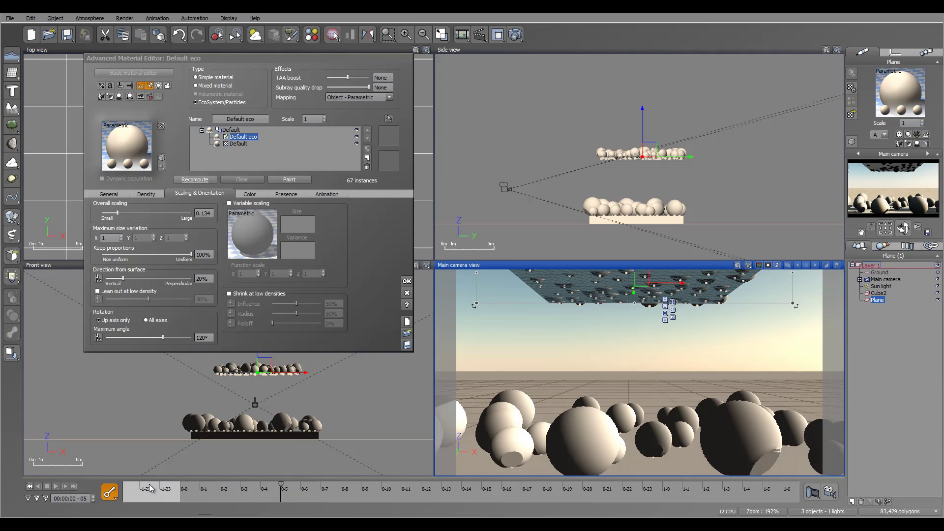
# - Show timeline time in seconds and widen the visible range to start near 0 s
pyautogui.rightClick(116, 480)
pyautogui.moveTo(193, 349)
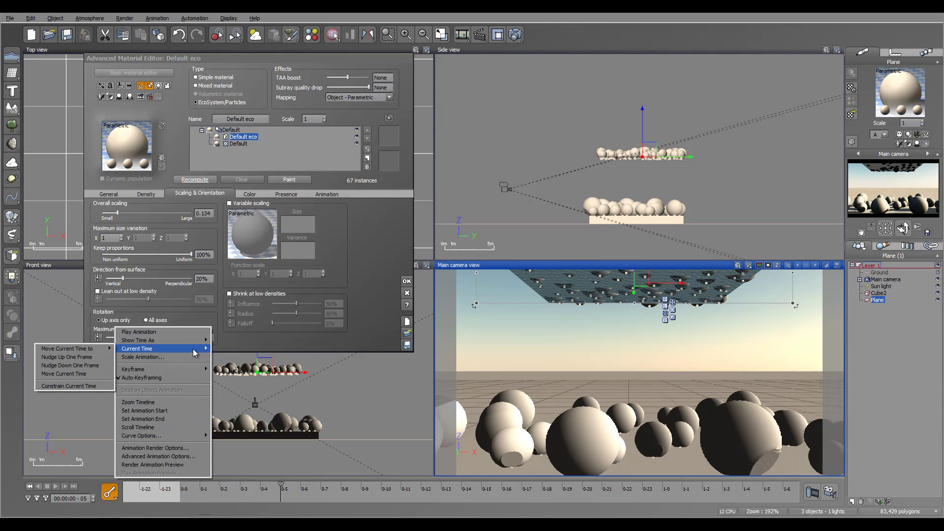
pyautogui.click(91, 341)
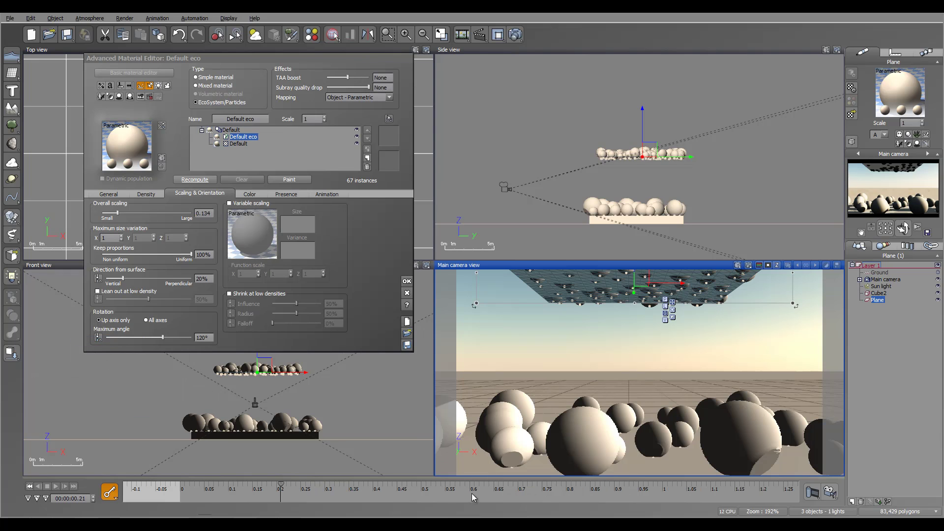
pyautogui.moveTo(477, 490); pyautogui.dragTo(322, 489)
pyautogui.moveTo(473, 493); pyautogui.dragTo(305, 491)
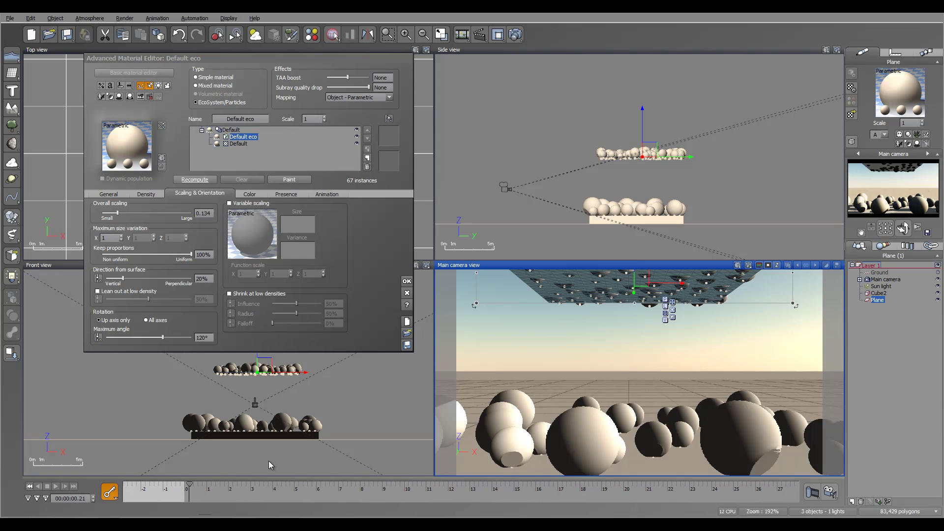
# - Scrub the timeline to 0.88 s to preview the 67 spheres falling, and move the material editor aside
pyautogui.moveTo(190, 483); pyautogui.dragTo(212, 484)
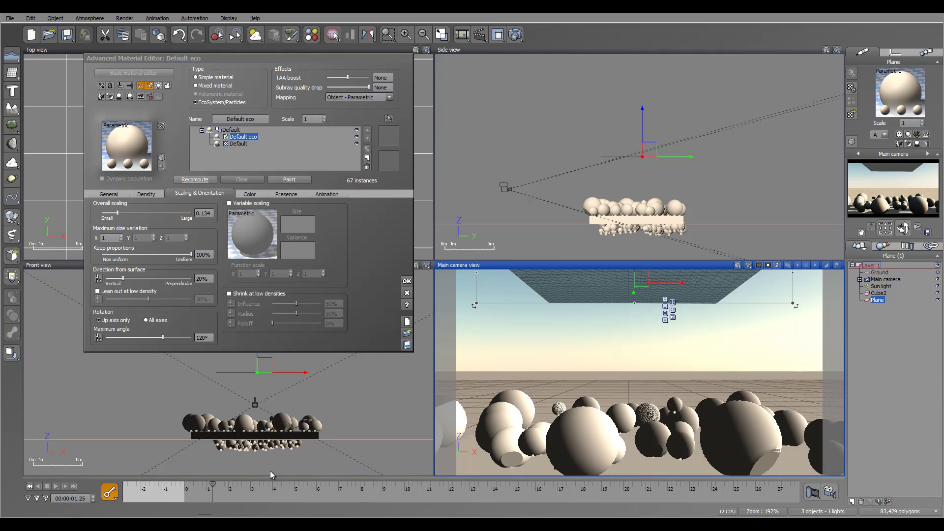
pyautogui.moveTo(212, 484); pyautogui.dragTo(210, 486)
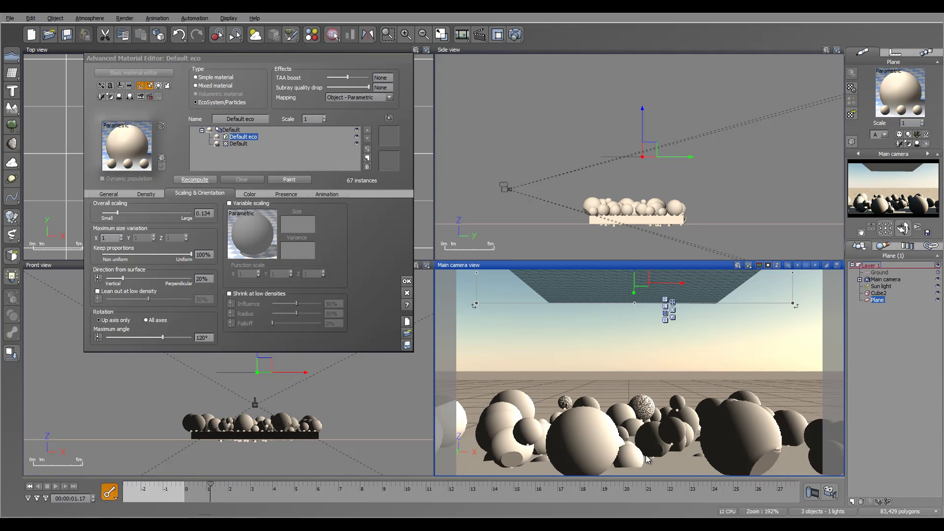
pyautogui.moveTo(209, 484); pyautogui.dragTo(204, 477)
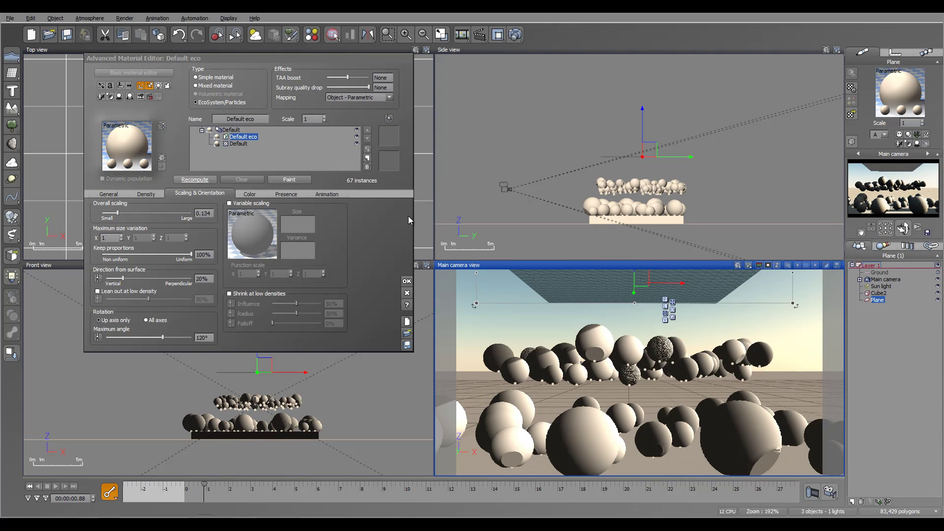
pyautogui.moveTo(314, 59); pyautogui.dragTo(387, 64)
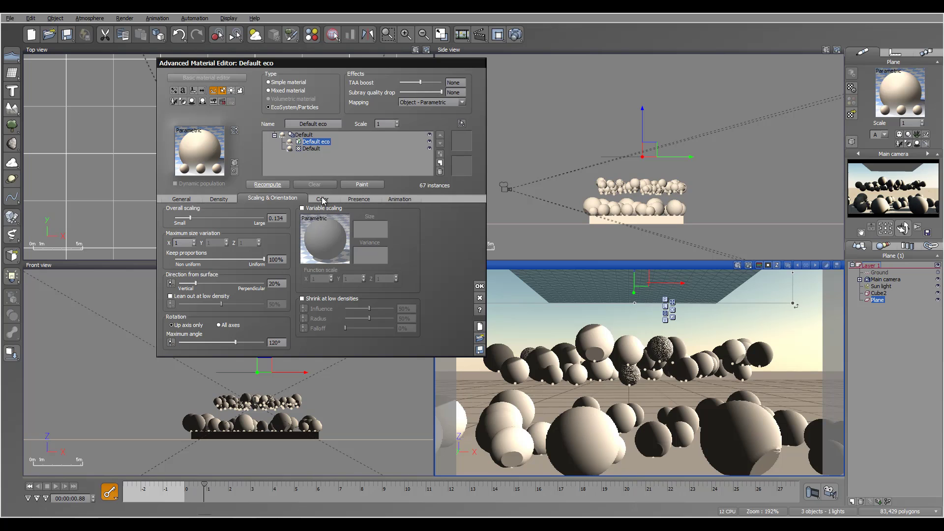
# - Give the Sphere particles 80% elasticity with ±20 variation
pyautogui.click(190, 197)
pyautogui.doubleClick(201, 235)
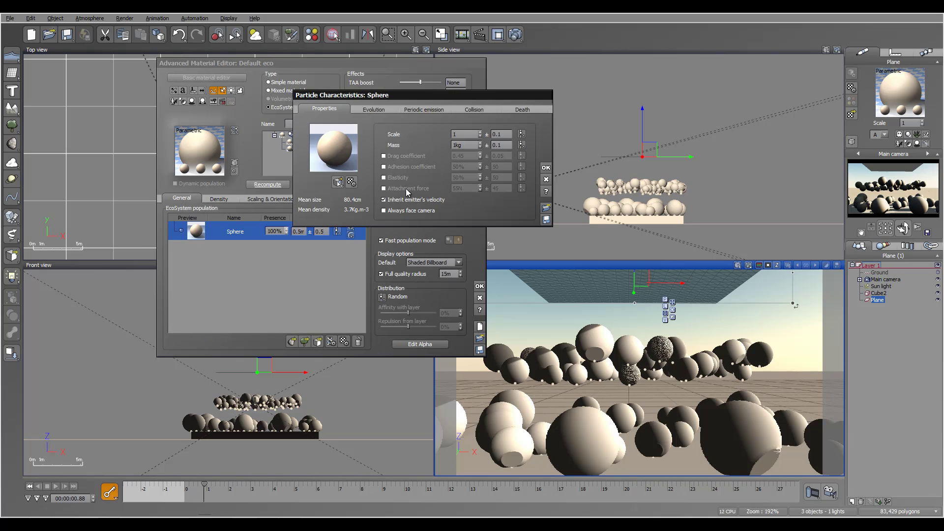
pyautogui.click(383, 178)
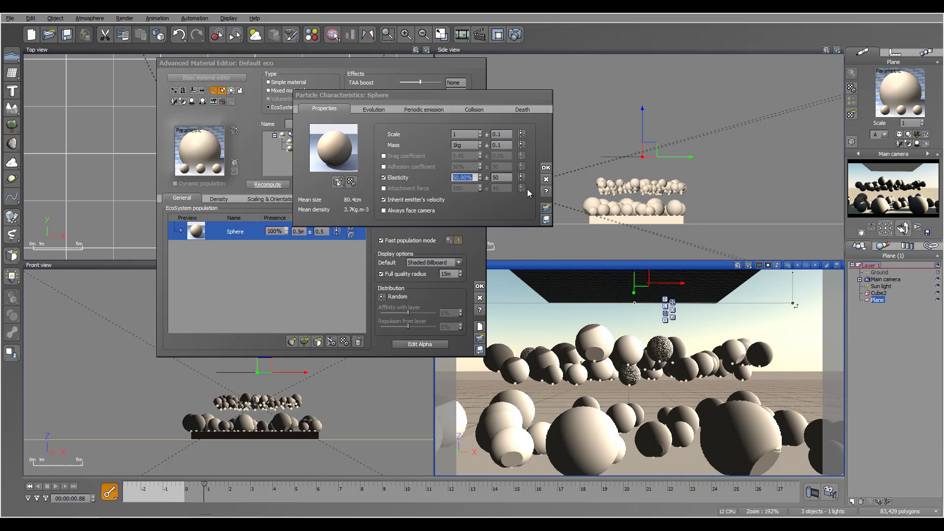
pyautogui.write('80')
pyautogui.click(506, 179)
pyautogui.write('20')
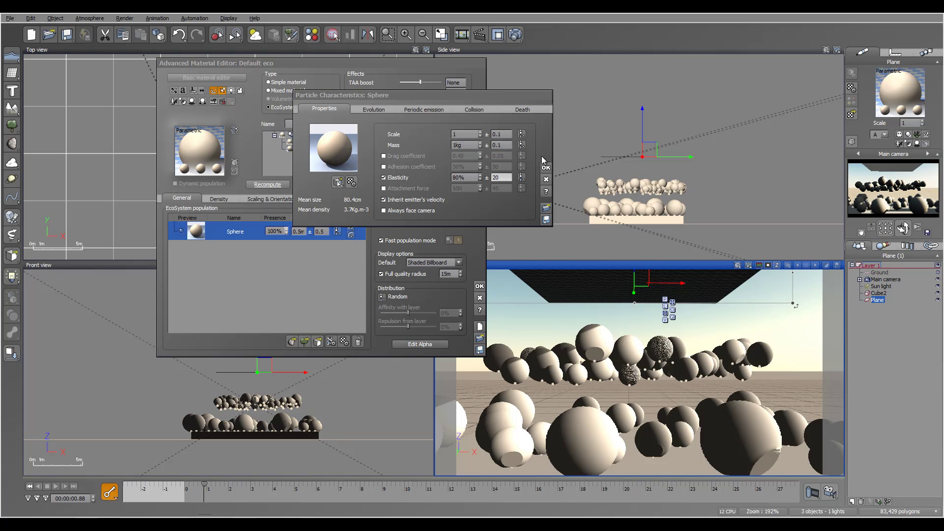
pyautogui.click(546, 168)
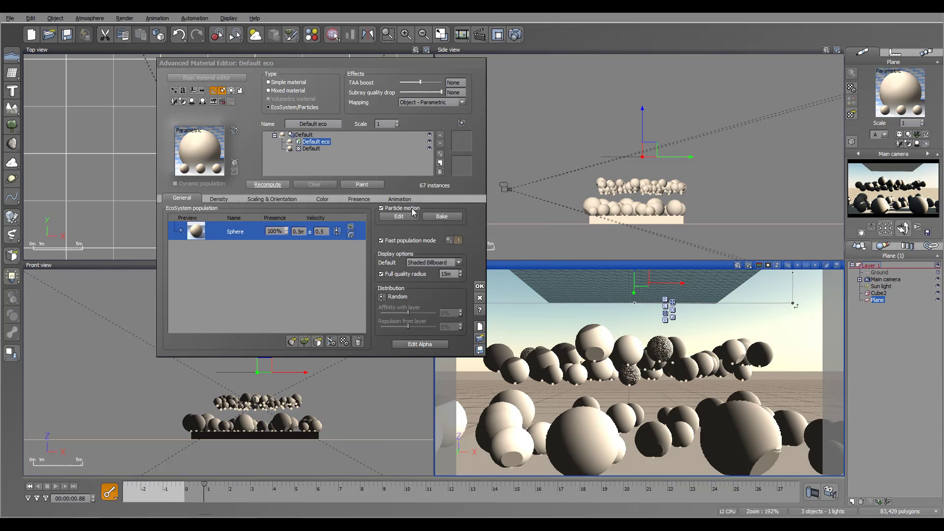
# - Enable collisions on Cube2, then reopen the Plane's EcoSystem material
pyautogui.click(480, 287)
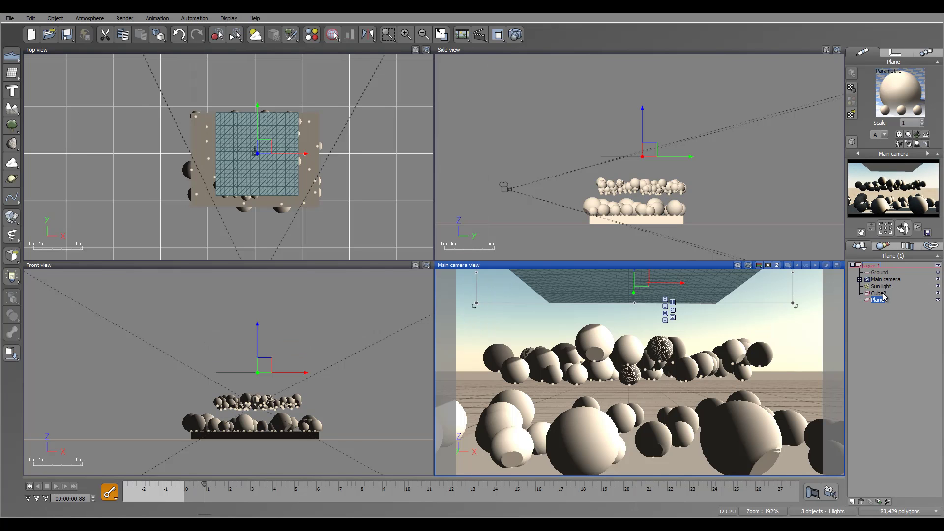
pyautogui.click(880, 293)
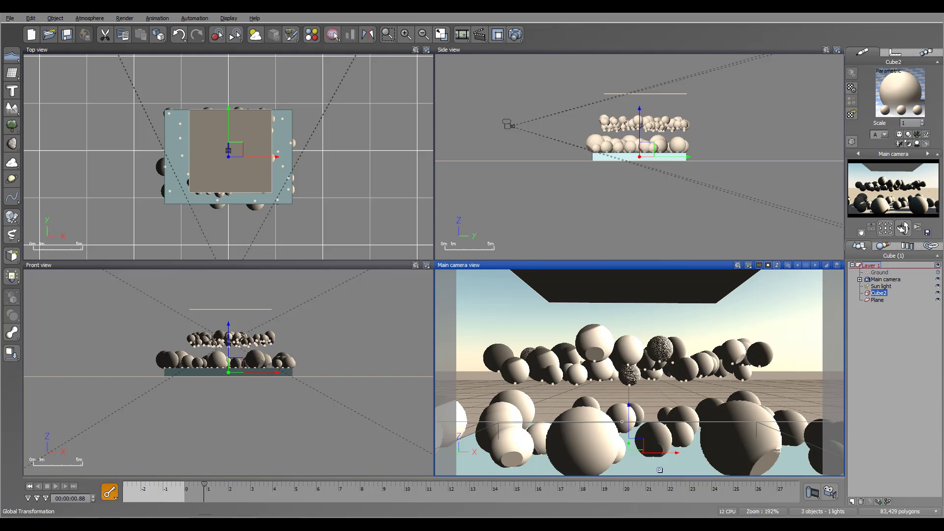
pyautogui.rightClick(881, 293)
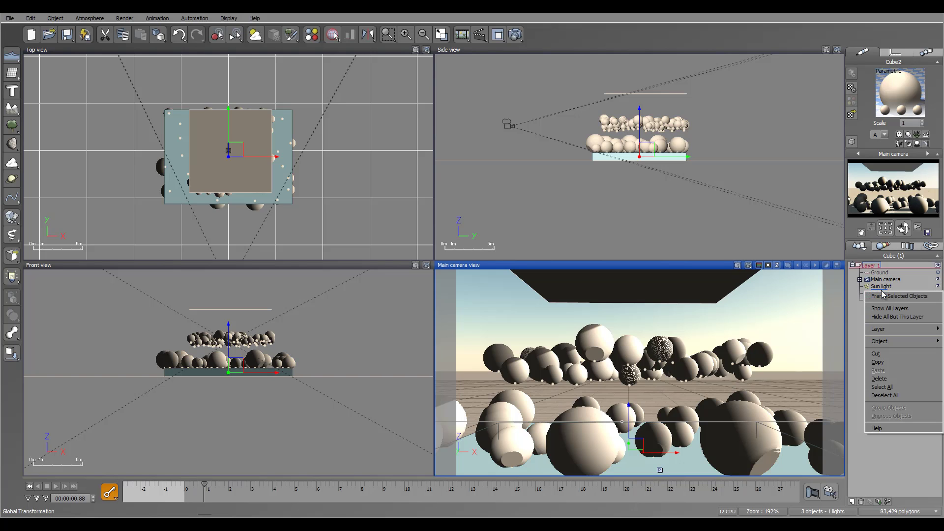
pyautogui.moveTo(897, 346)
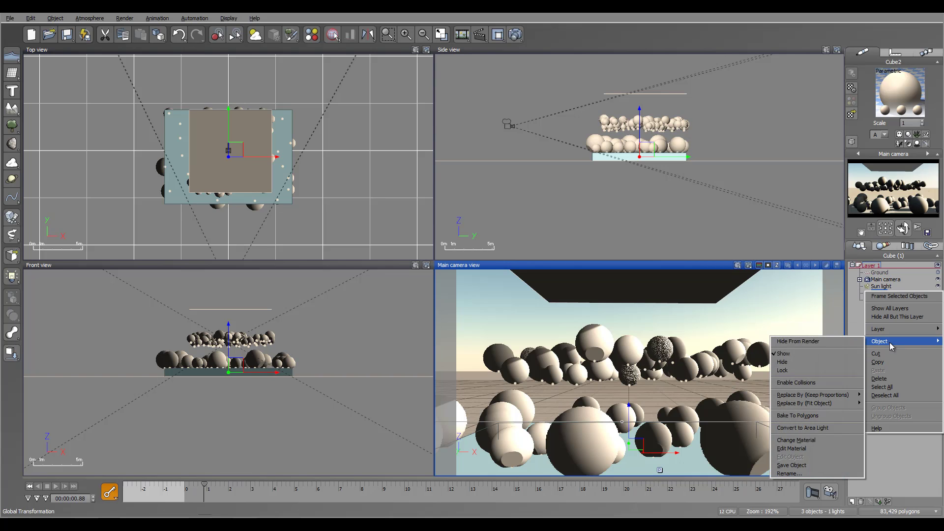
pyautogui.click(818, 386)
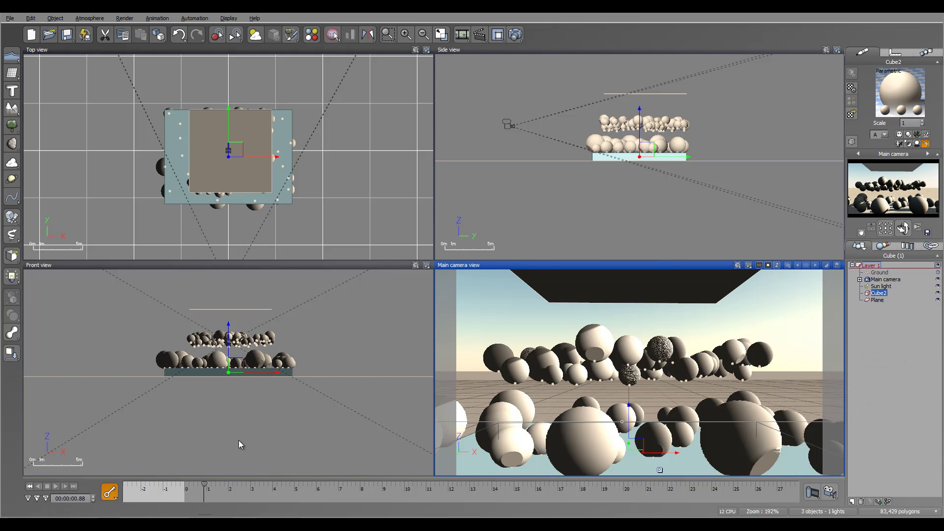
pyautogui.click(877, 300)
pyautogui.doubleClick(899, 92)
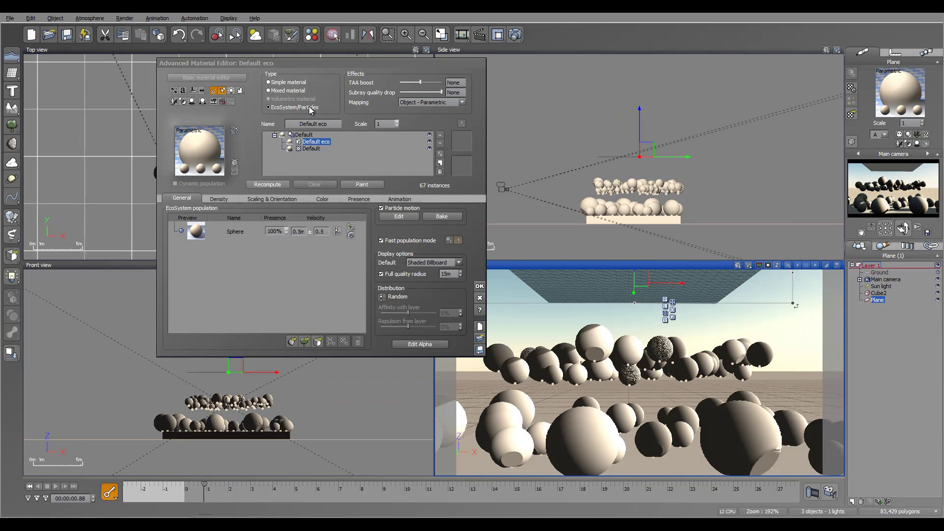
# - Recompute the Sphere population and scrub to 1.88 s to watch spheres bounce off the slab
pyautogui.click(279, 184)
pyautogui.click(207, 487)
pyautogui.moveTo(206, 487); pyautogui.dragTo(226, 504)
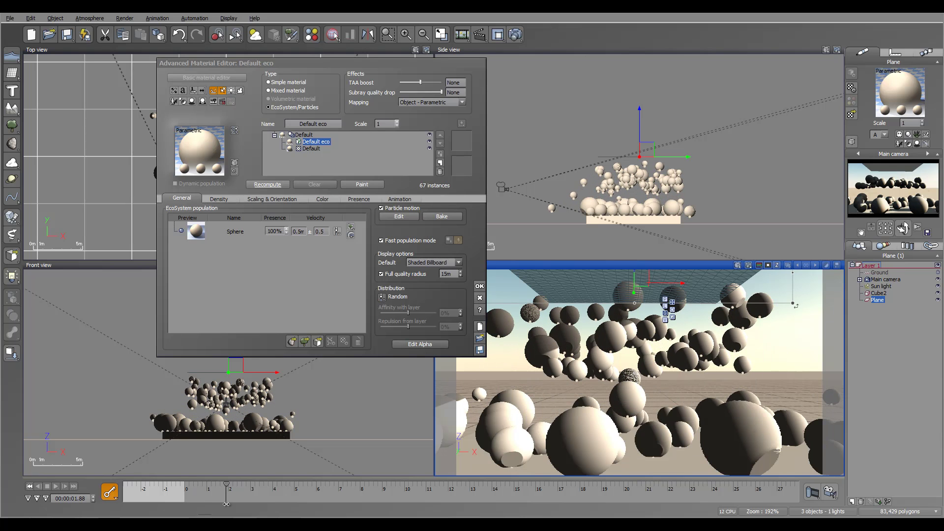